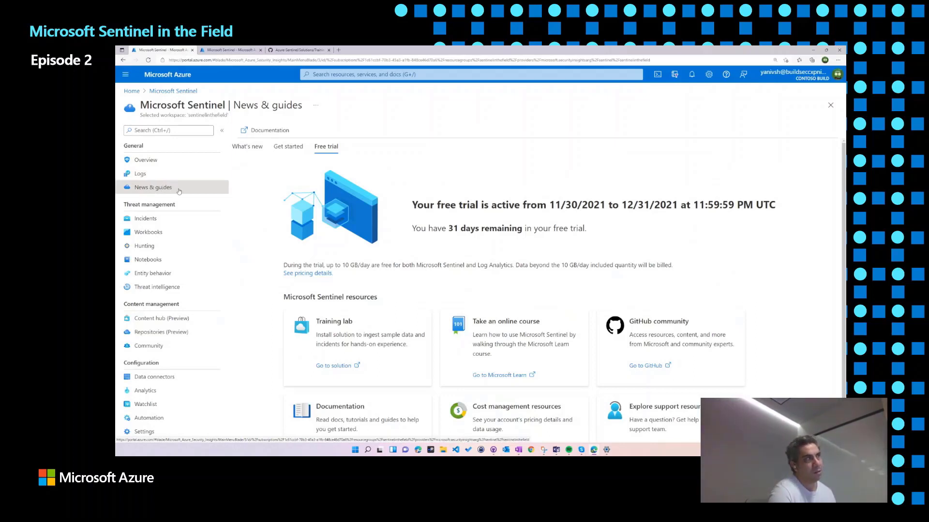
left_click(325, 148)
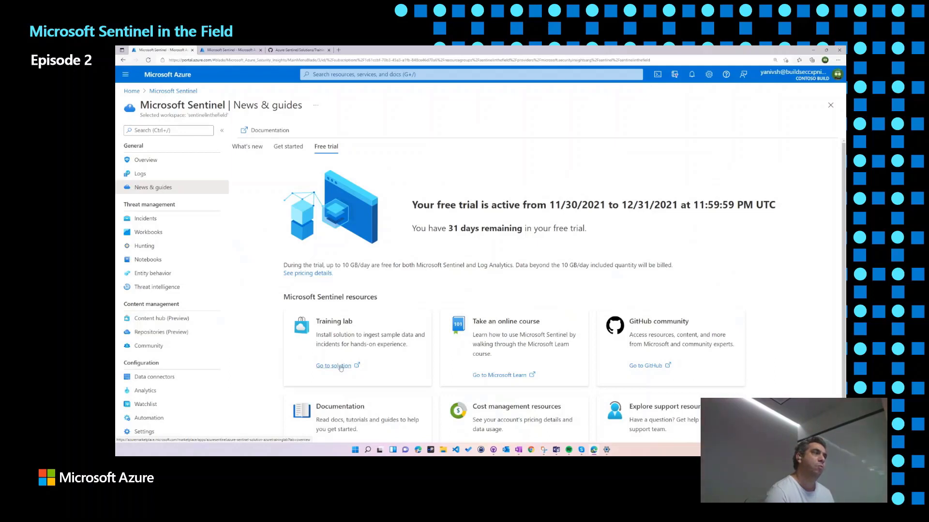
Step: Open the Training Lab Marketplace listing and highlight its SecurityEvent_CL and OfficeActivity_CL tables
left_click(340, 366)
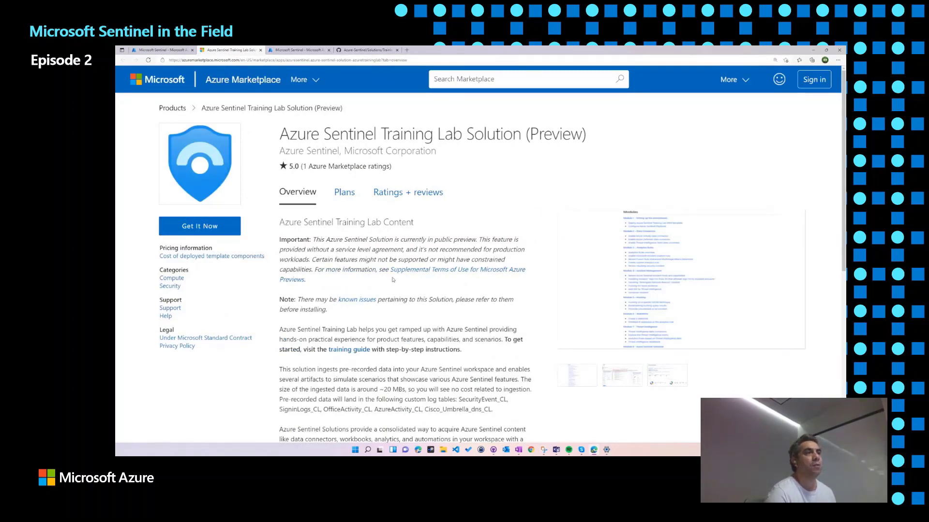
scroll(393, 279, "down", 2)
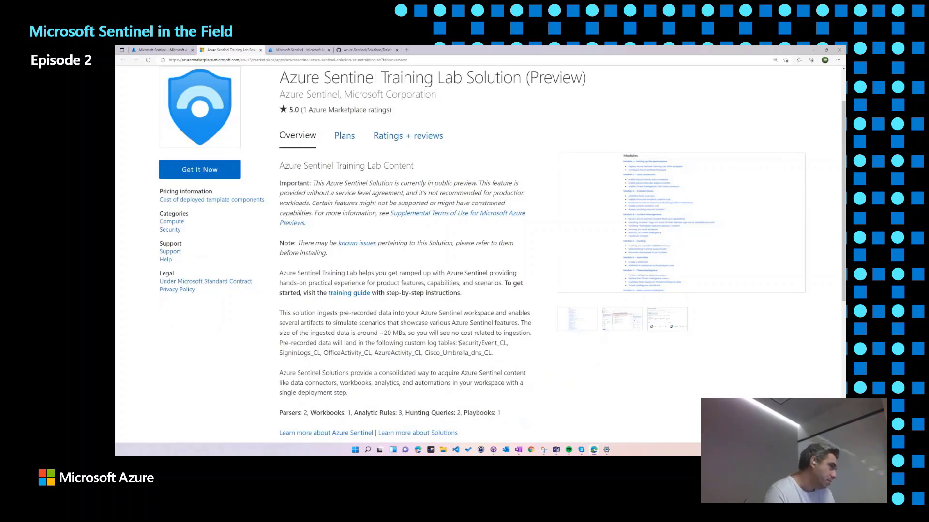
left_click_drag(459, 343, 501, 343)
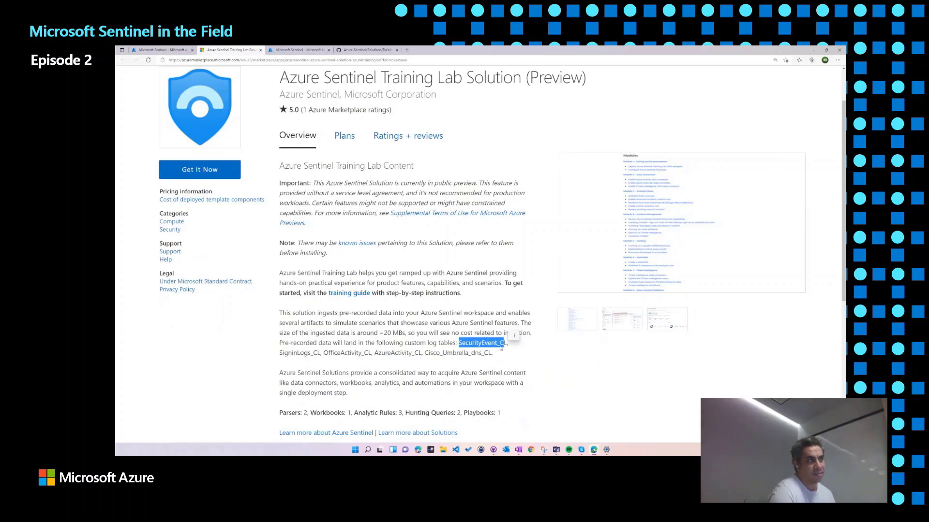
left_click(514, 338)
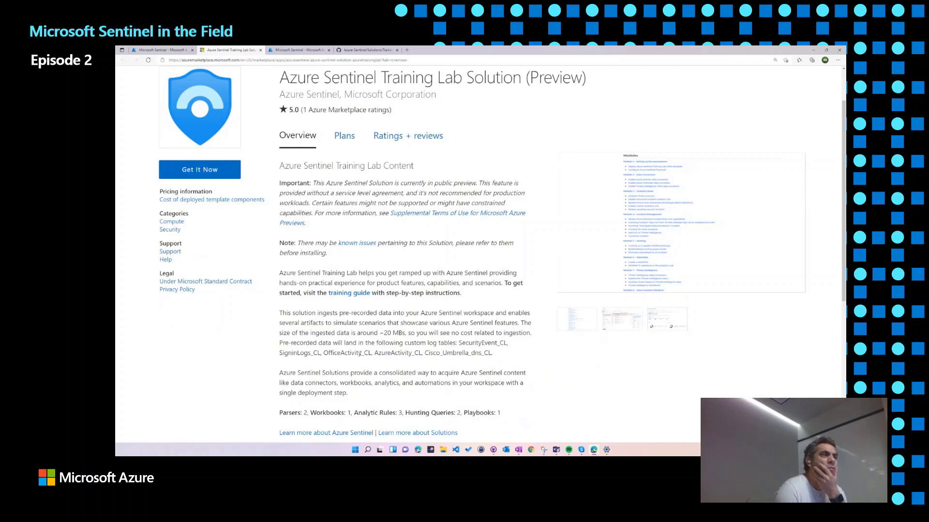
double_click(482, 342)
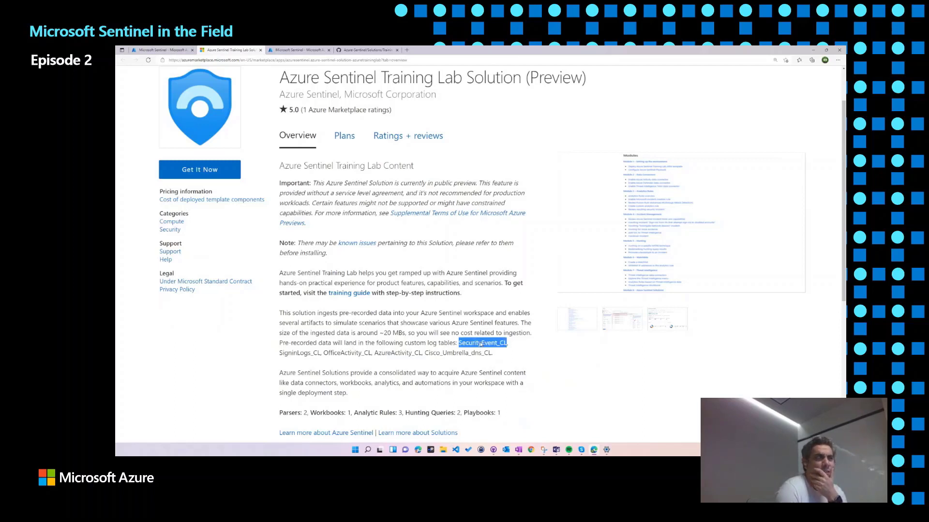
double_click(348, 353)
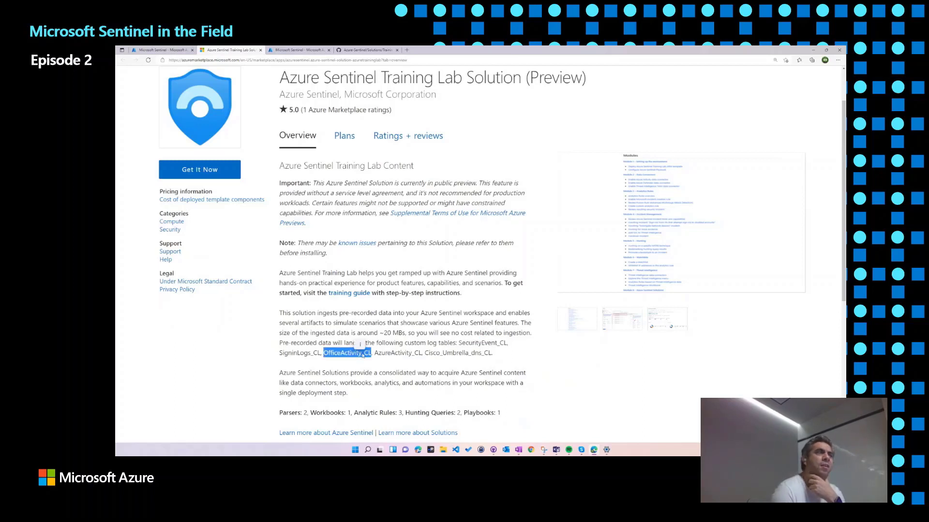
left_click(360, 356)
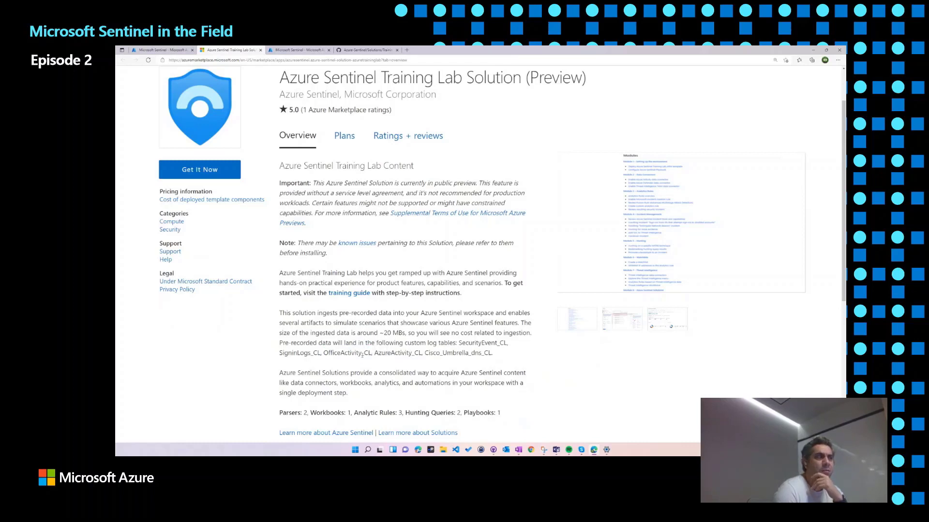
Step: Highlight the OfficeActivity_CL '_CL' suffix, then return to Sentinel's News & guides page
left_click_drag(362, 353, 371, 354)
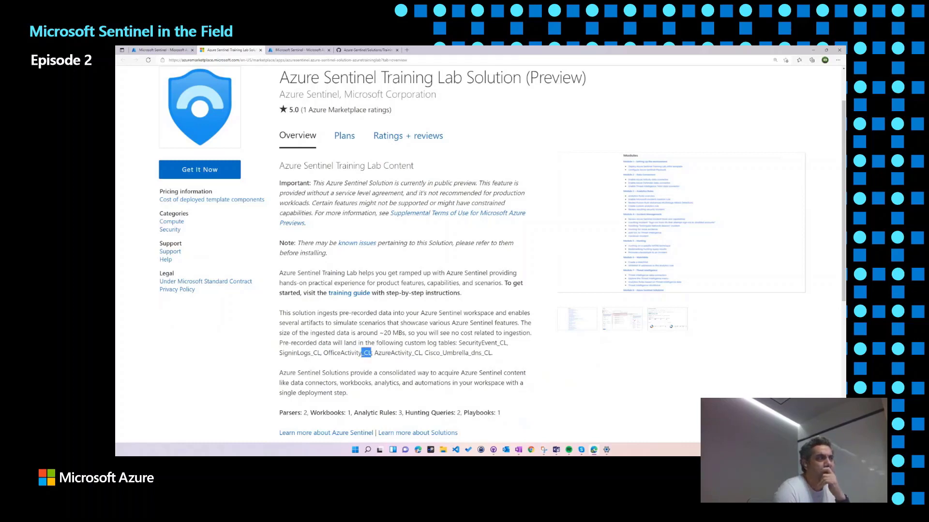
left_click(346, 362)
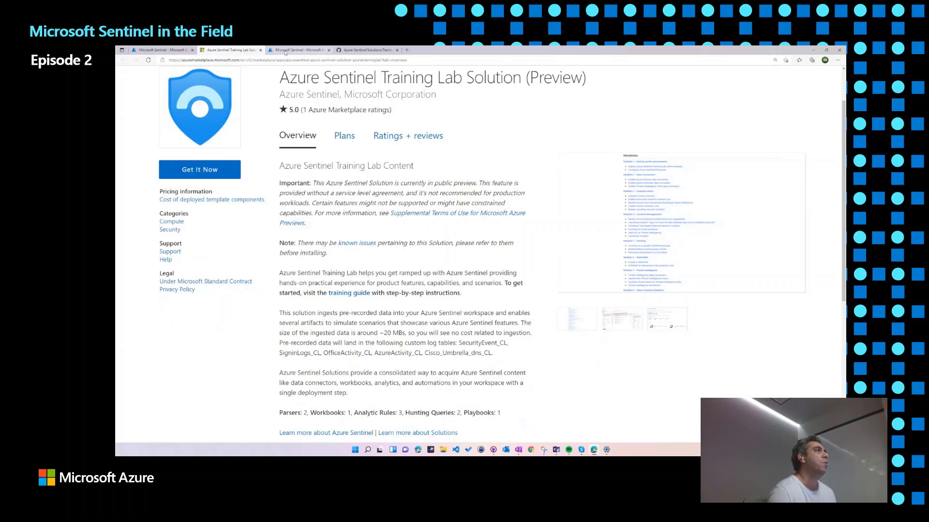
left_click(286, 52)
left_click(152, 187)
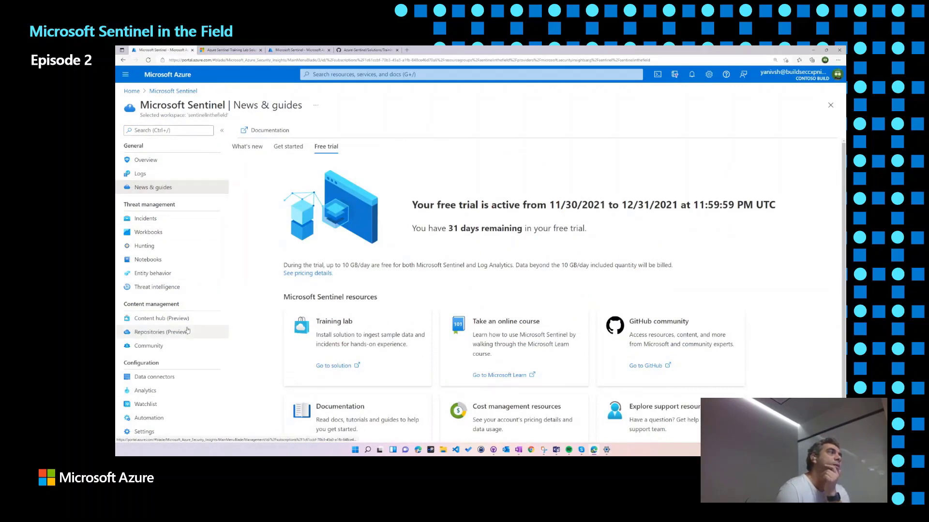
Step: Search the content hub for 'train' and open the Training Lab solution page
left_click(164, 318)
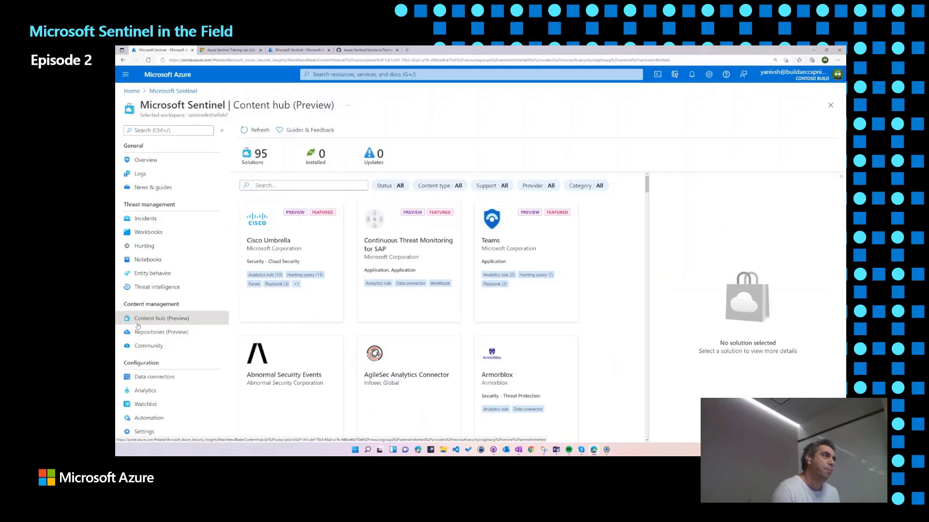
left_click(287, 188)
type("tr")
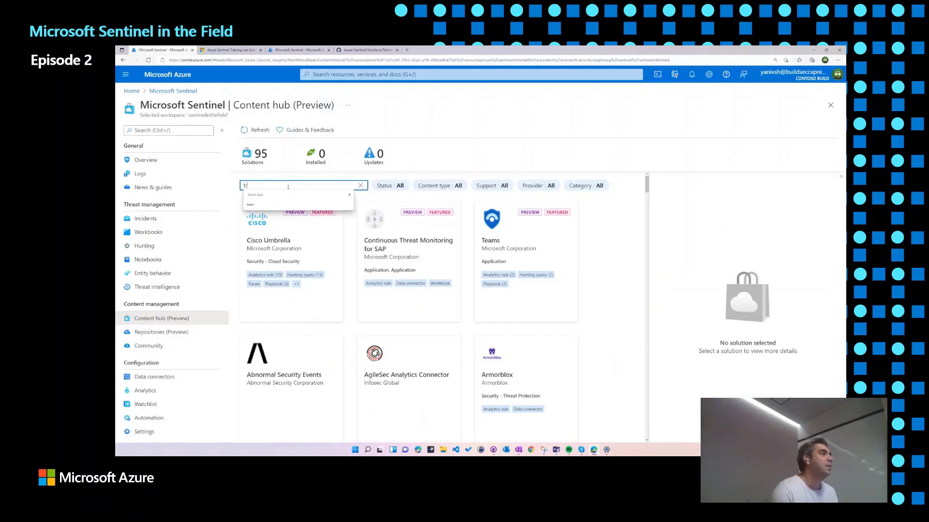
type("ain")
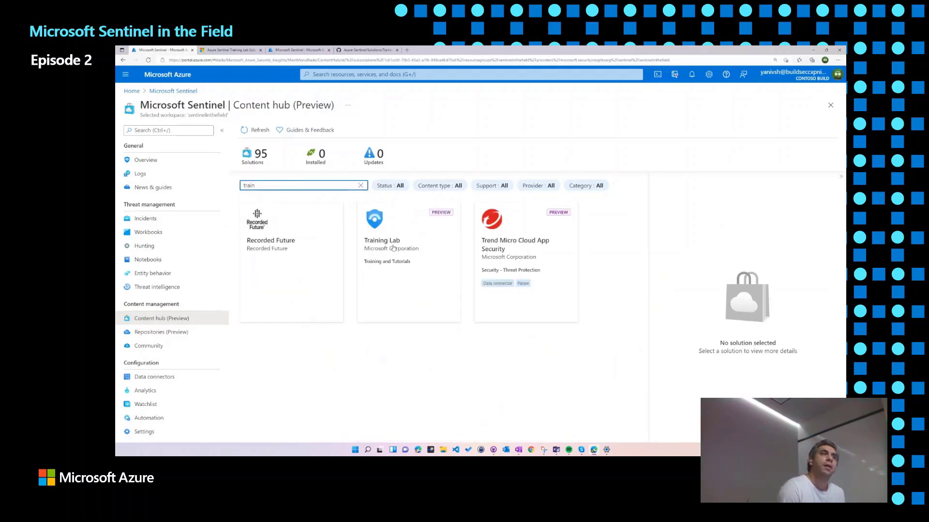
left_click(393, 248)
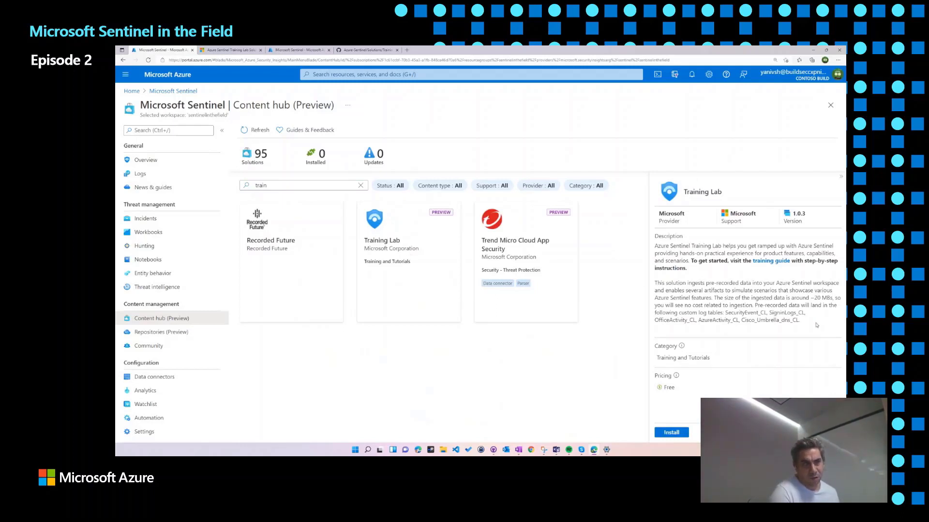
left_click(675, 434)
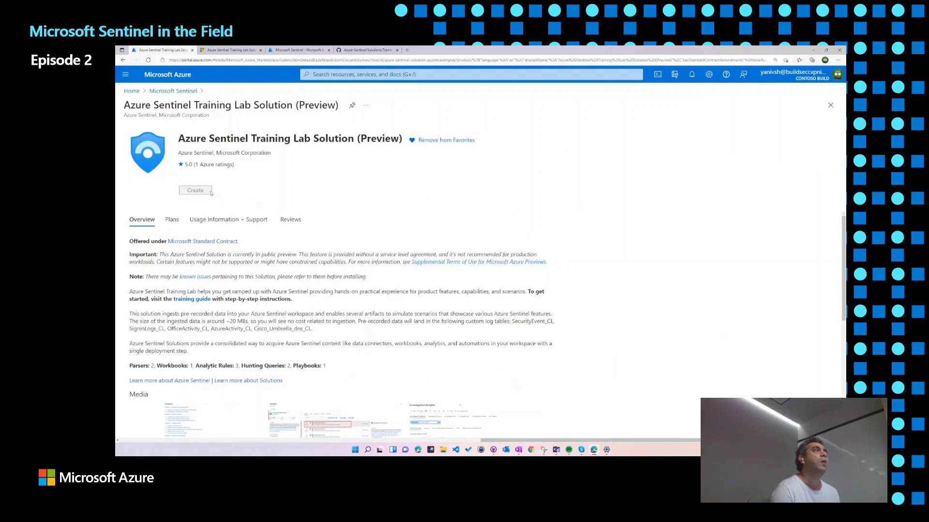
Step: Start the Training Lab solution on workspace SentinelintheField and continue to Workbooks
left_click(203, 193)
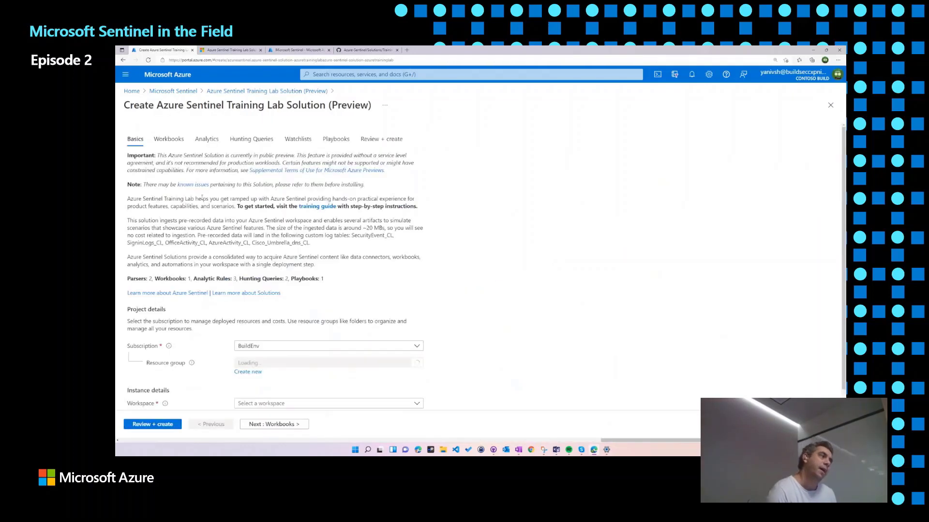
scroll(208, 200, "down", 1)
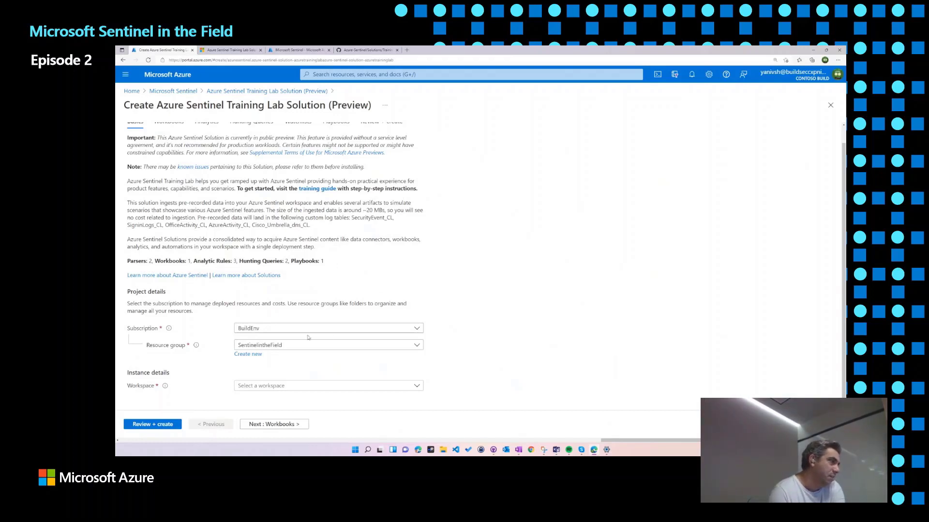
left_click(294, 389)
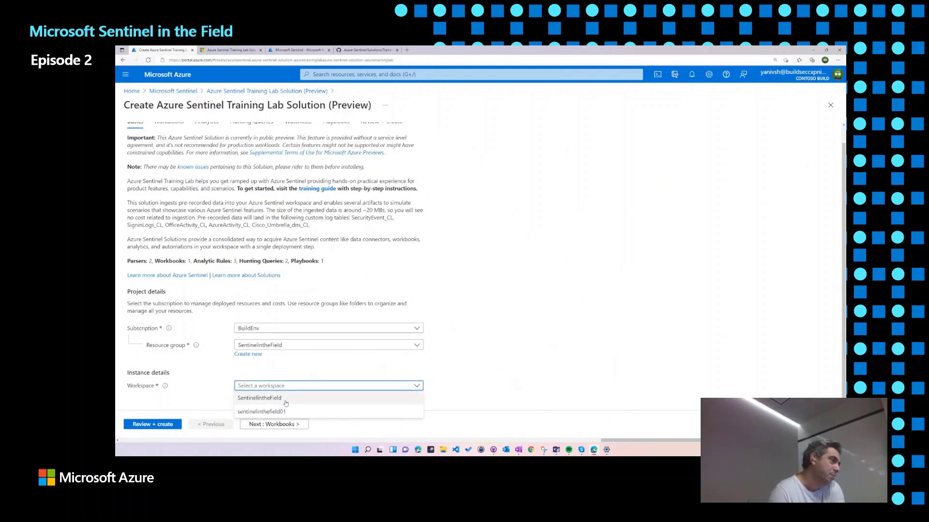
left_click(286, 399)
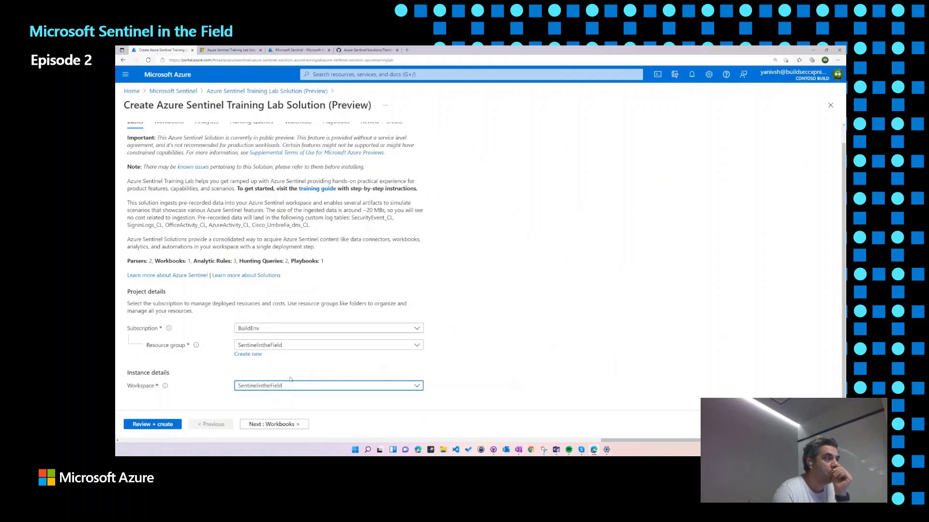
left_click(283, 388)
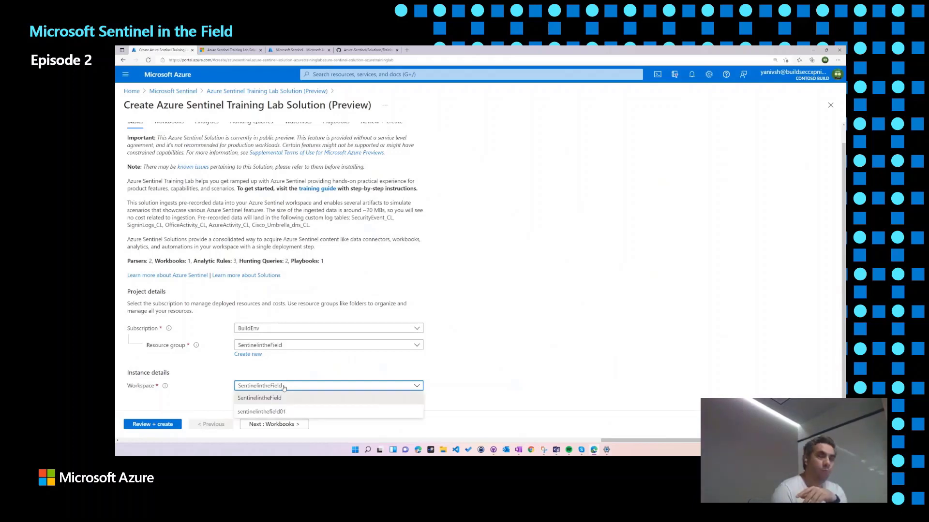
left_click(349, 360)
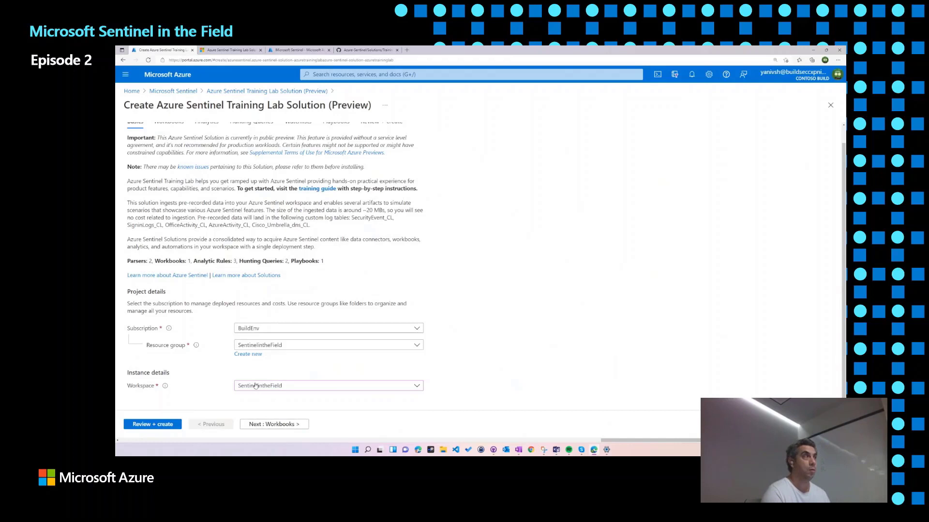
scroll(300, 349, "up", 1)
scroll(299, 349, "down", 1)
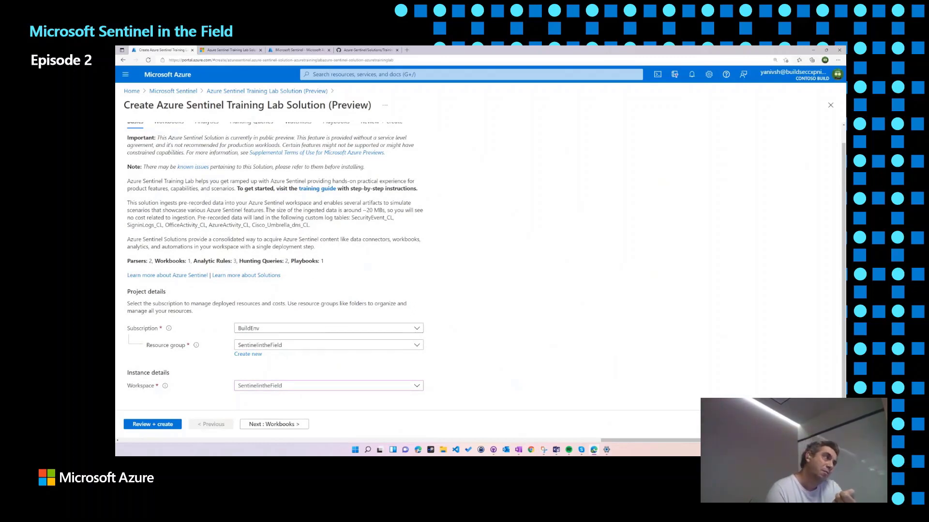
left_click_drag(266, 210, 282, 210)
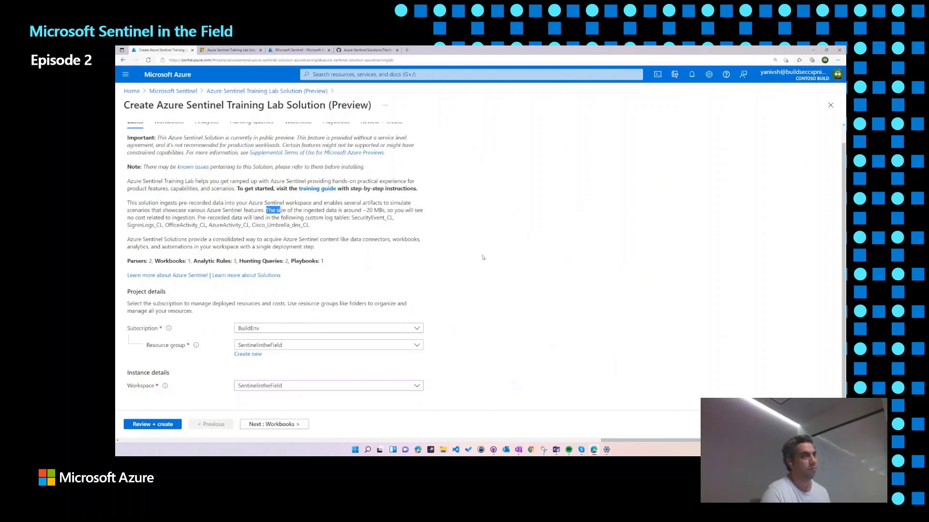
left_click(336, 279)
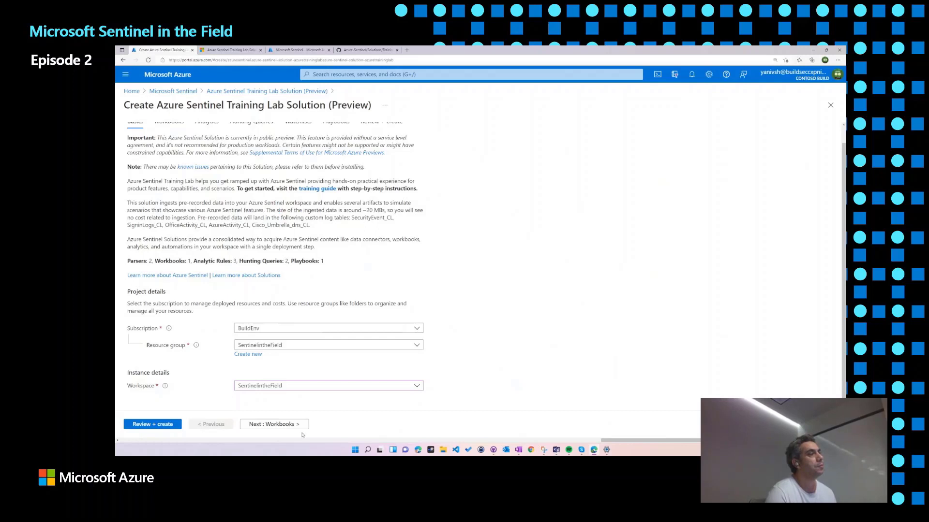
left_click(277, 424)
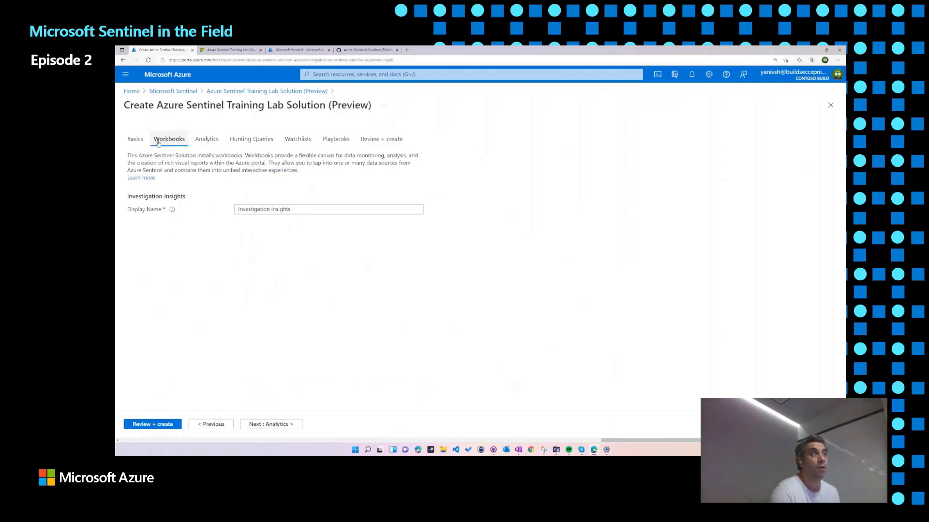
Step: Page past Investigation Insights, analytics rules and hunting queries to the HighRiskApps watchlist
left_click(291, 209)
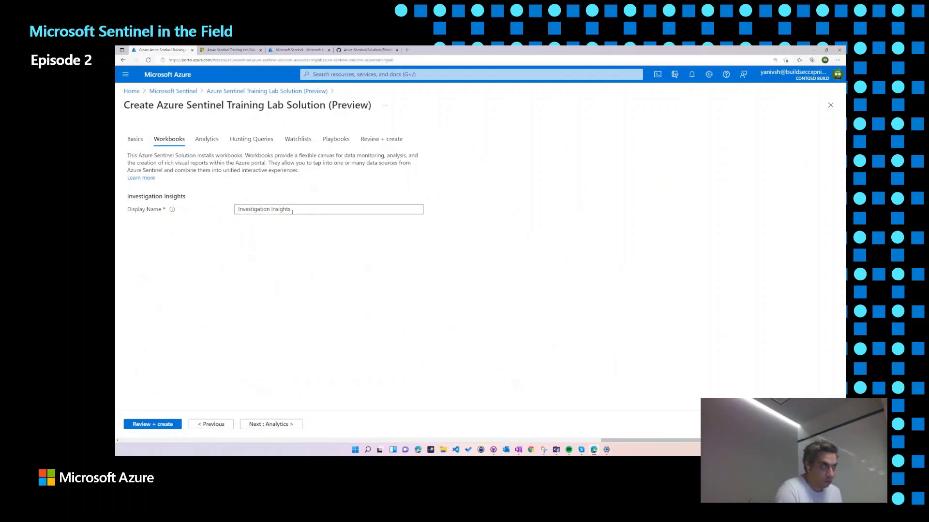
left_click(271, 424)
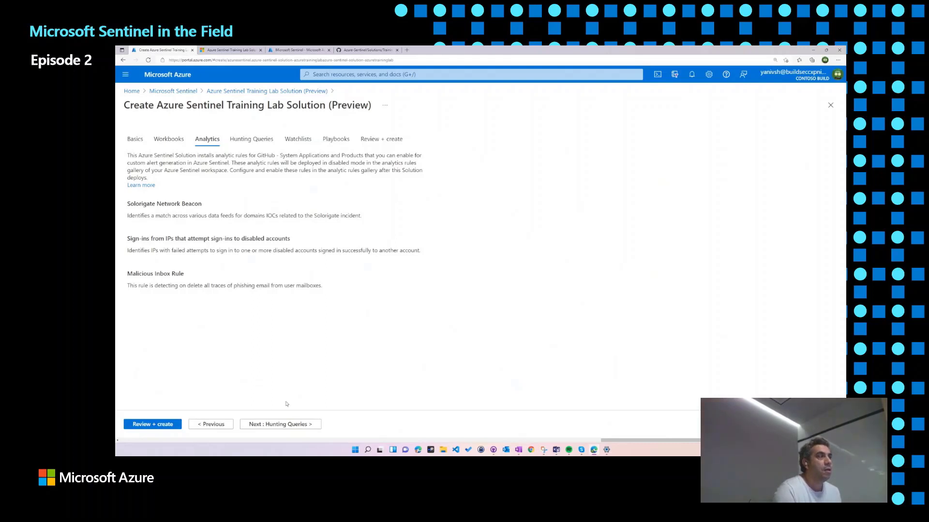
left_click(288, 425)
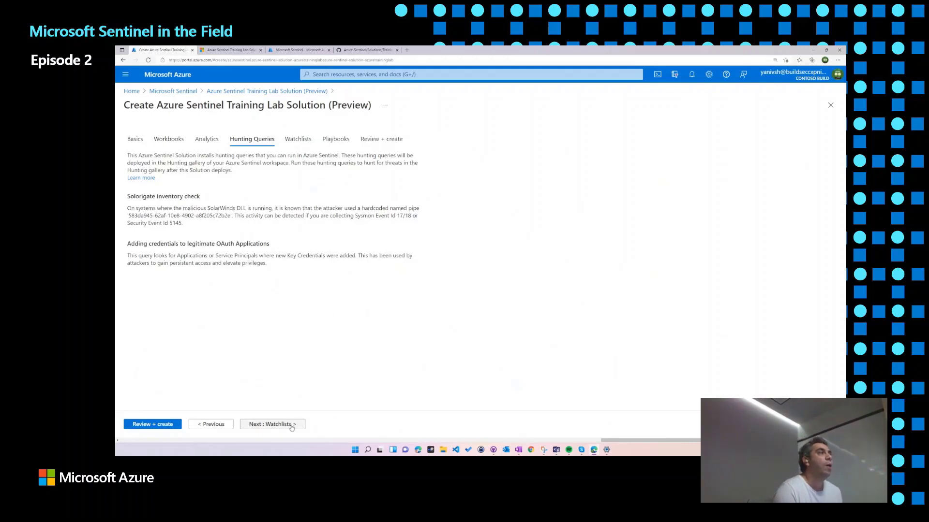
left_click(272, 423)
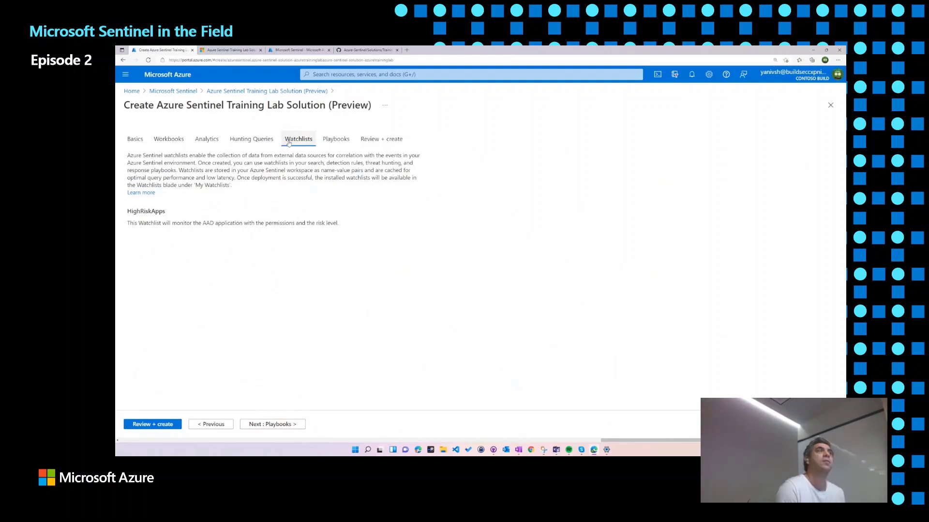
Step: Review the Playbooks page, then view Sentinel's Overview with 24.3K events and 3 incidents
left_click(272, 424)
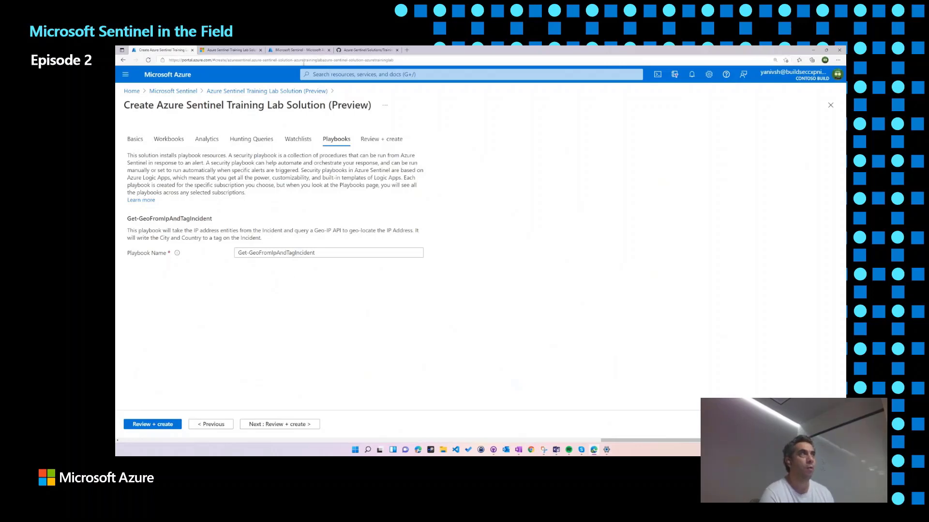
left_click(293, 49)
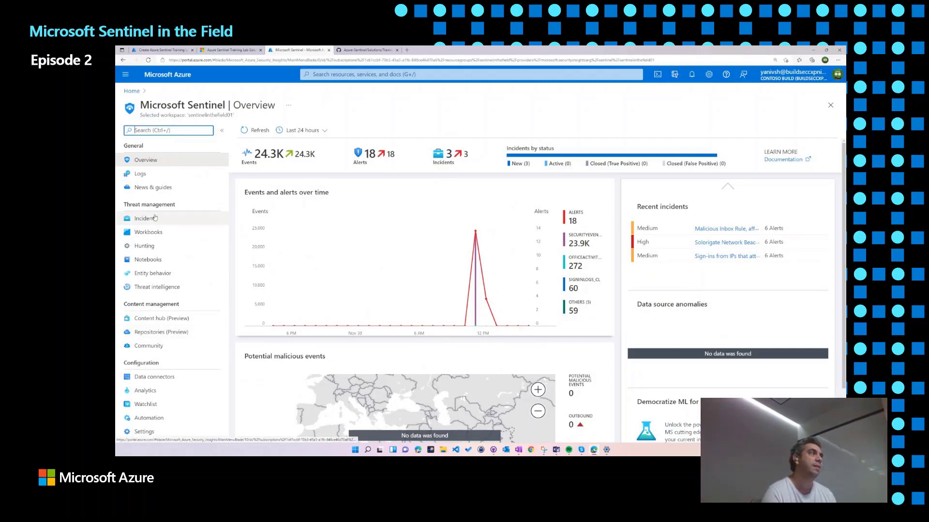
Step: List incidents with a wider Title column and open the disabled-accounts sign-in incident
left_click(151, 220)
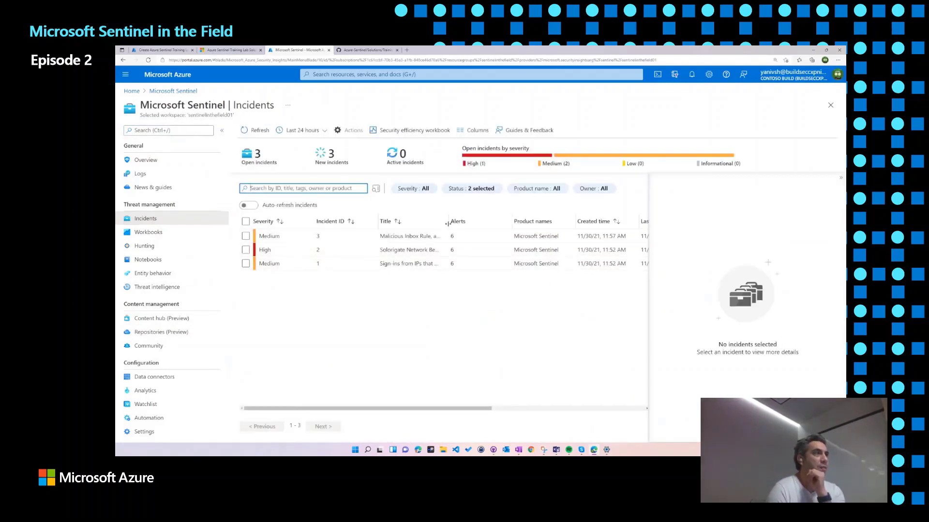
left_click_drag(450, 222, 527, 221)
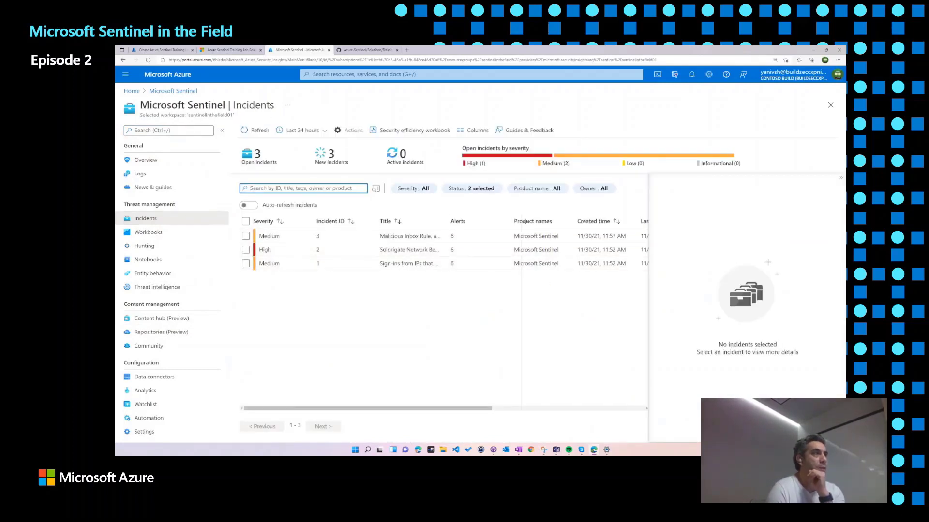
left_click(387, 266)
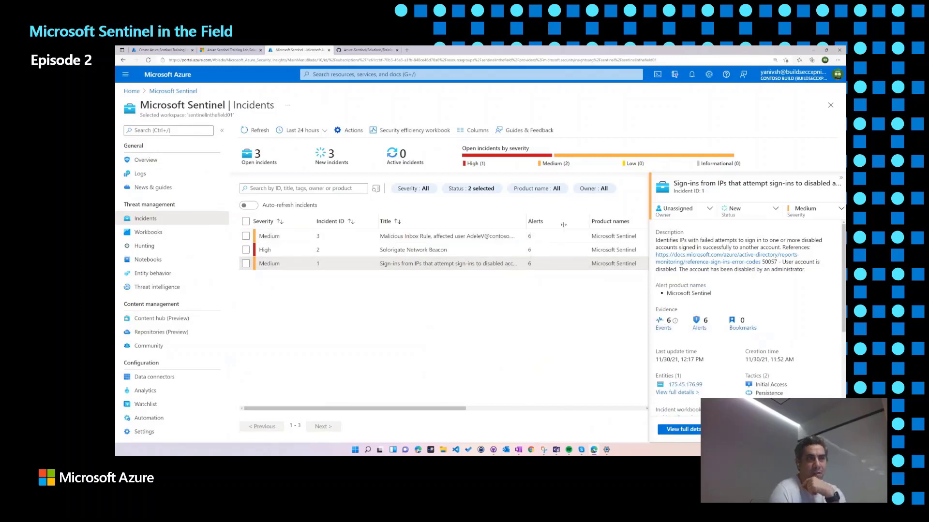
left_click_drag(563, 225, 565, 225)
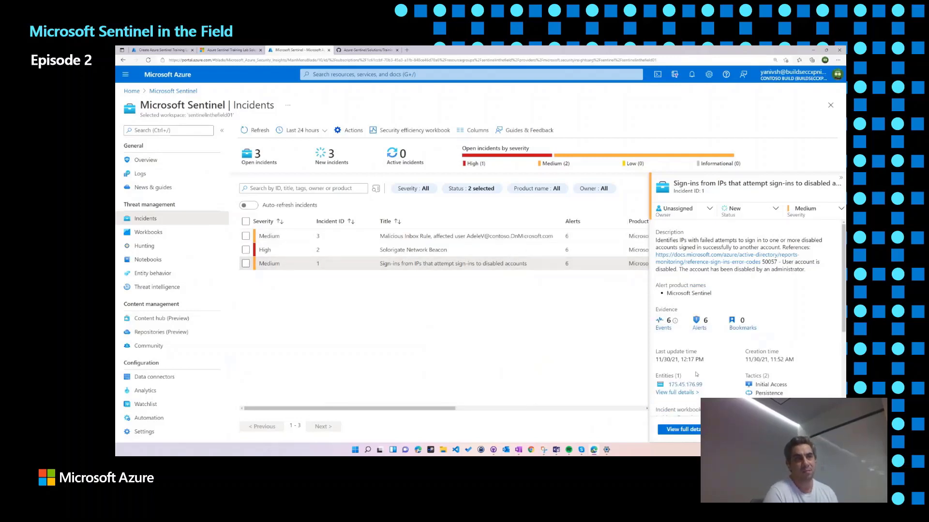
scroll(695, 374, "down", 1)
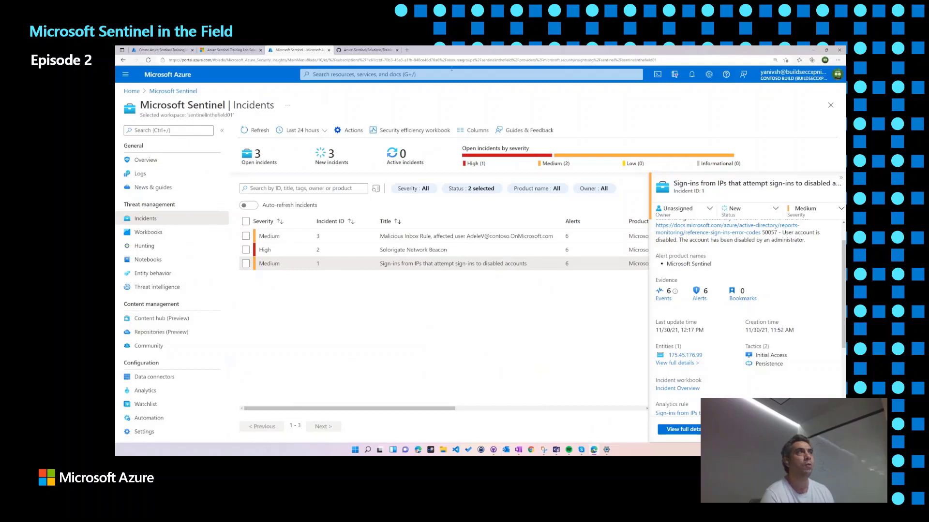
Step: Switch to the Azure-Sentinel-Training-Lab README on GitHub showing its modules
left_click(363, 51)
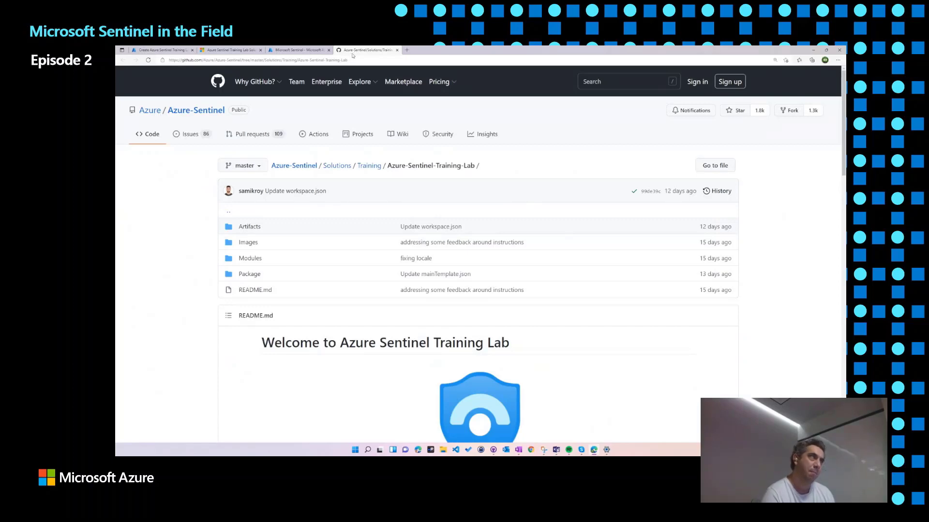
scroll(277, 261, "down", 3)
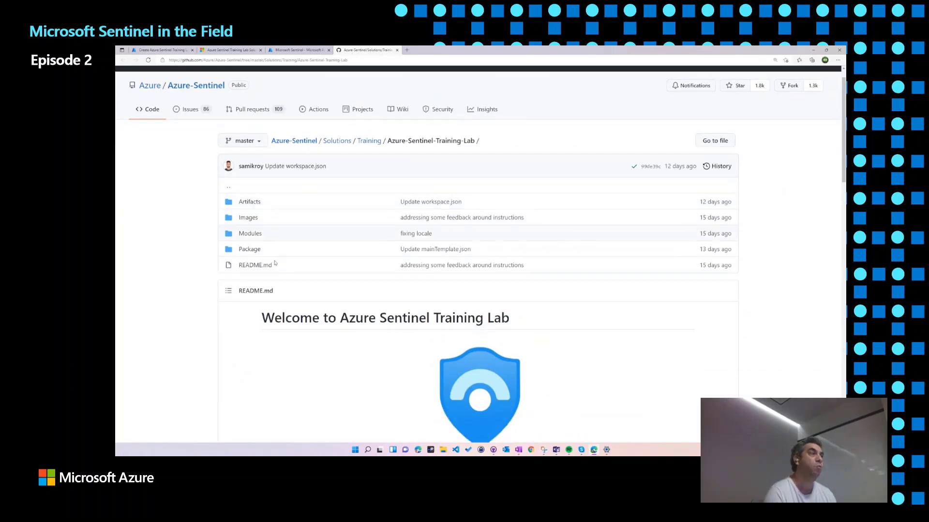
scroll(283, 258, "down", 2)
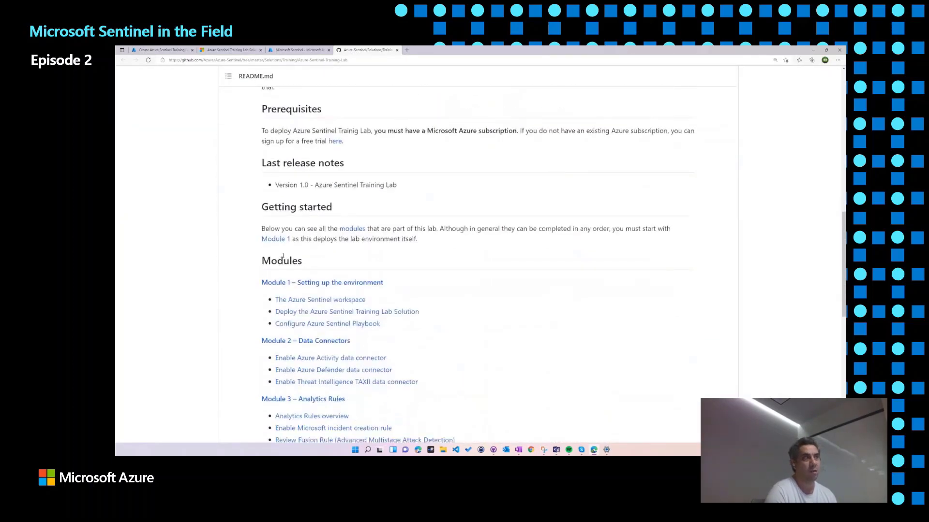
scroll(286, 252, "down", 1)
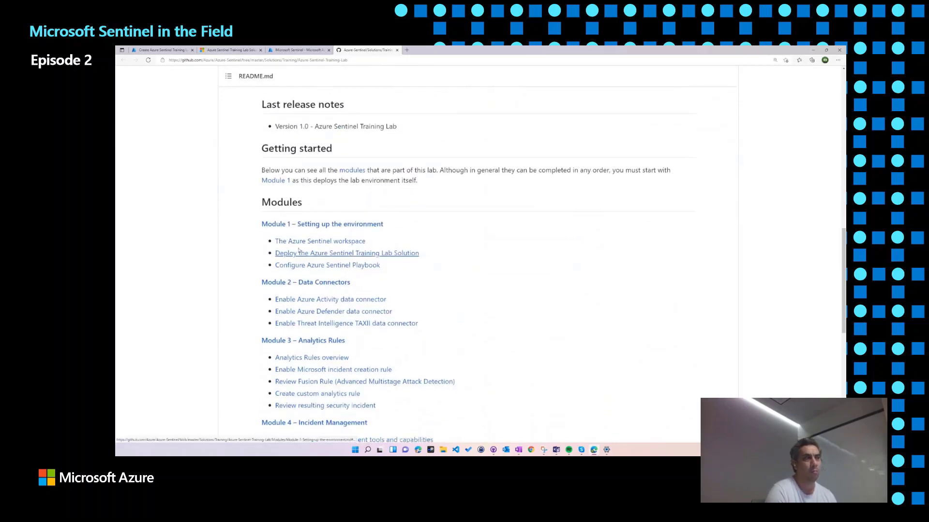
scroll(299, 259, "down", 1)
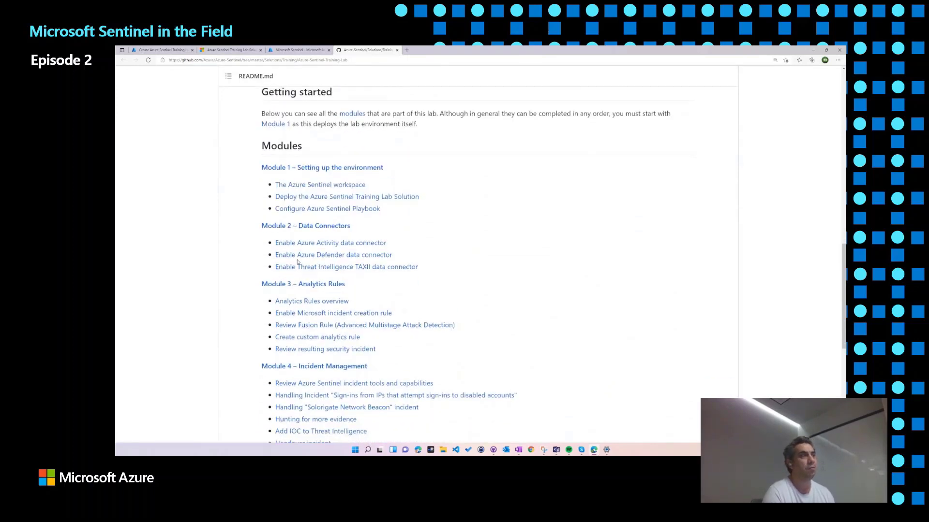
scroll(298, 261, "down", 1)
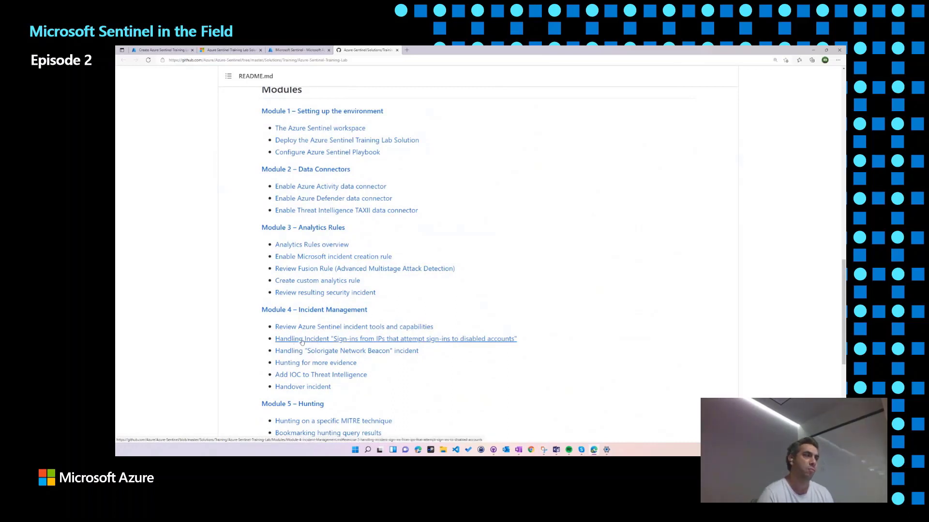
left_click(301, 341)
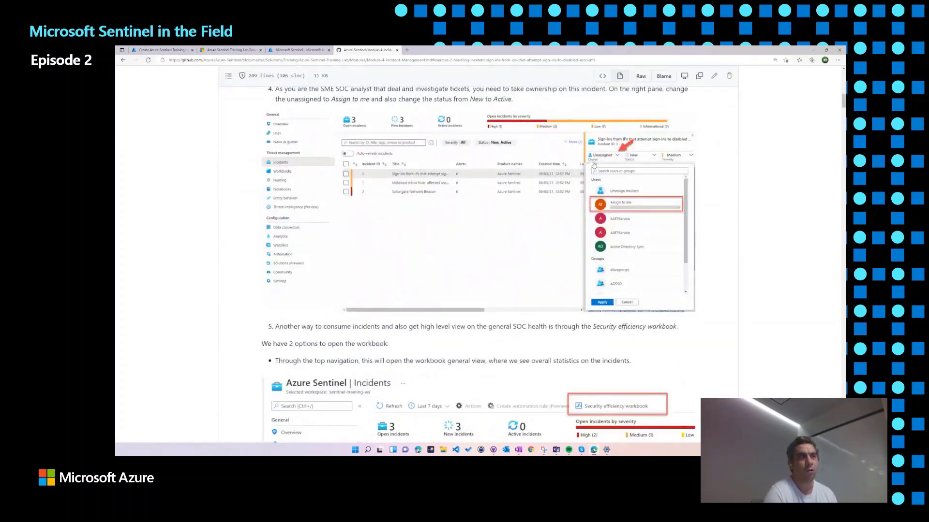
scroll(458, 301, "down", 2)
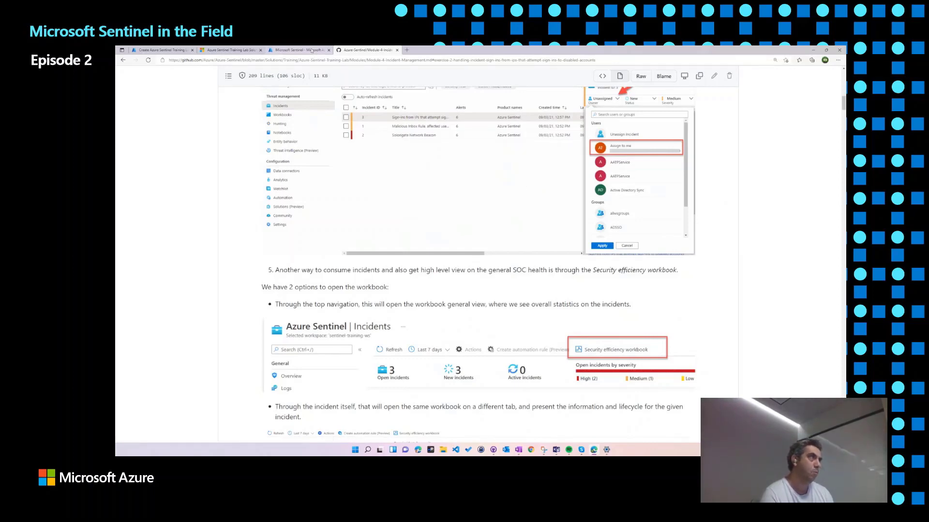
left_click(314, 50)
left_click(349, 50)
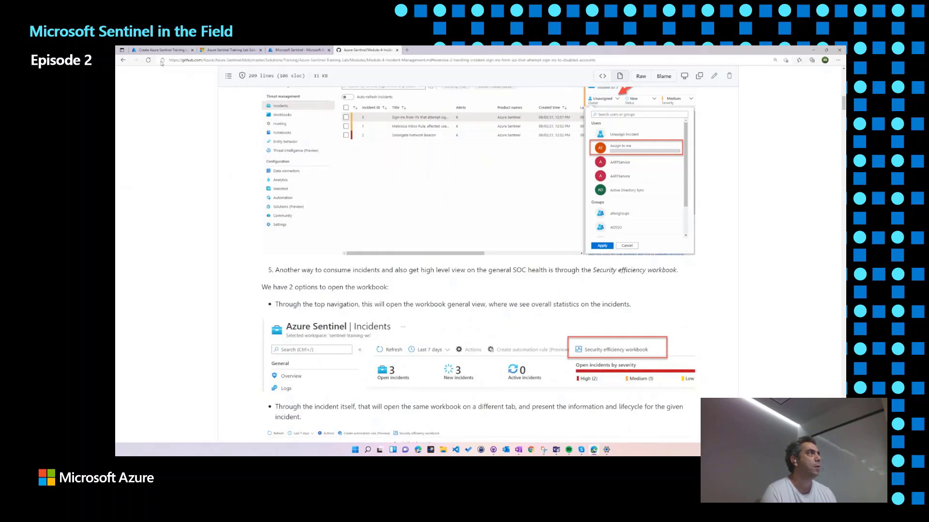
left_click(123, 60)
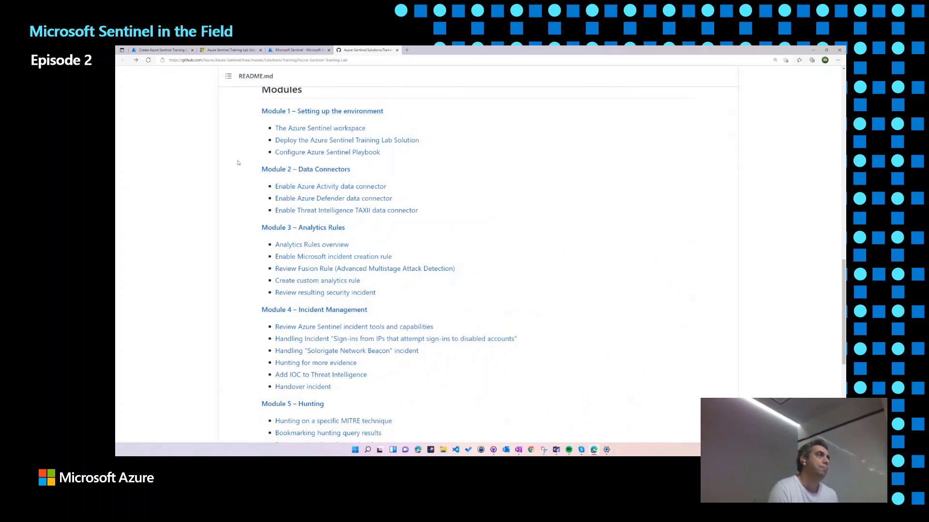
scroll(238, 165, "down", 1)
scroll(236, 170, "down", 1)
scroll(236, 175, "down", 1)
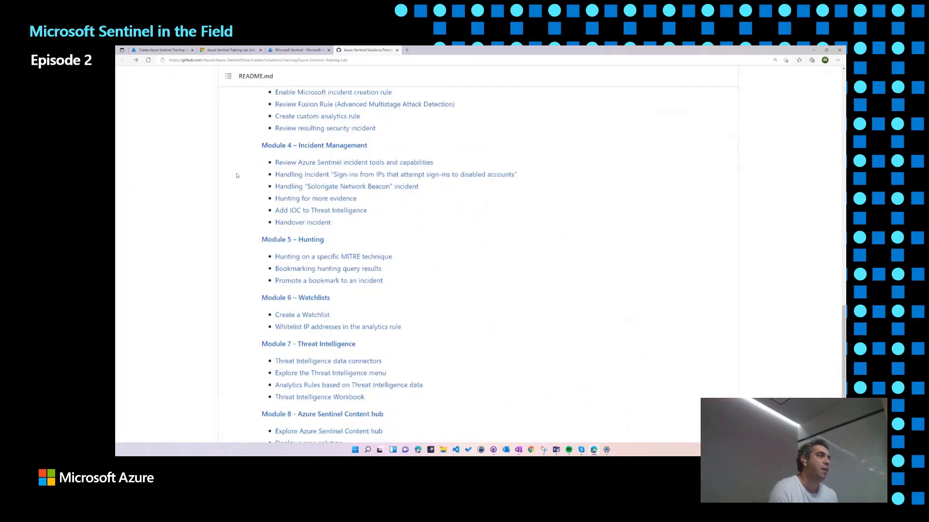
scroll(236, 174, "down", 1)
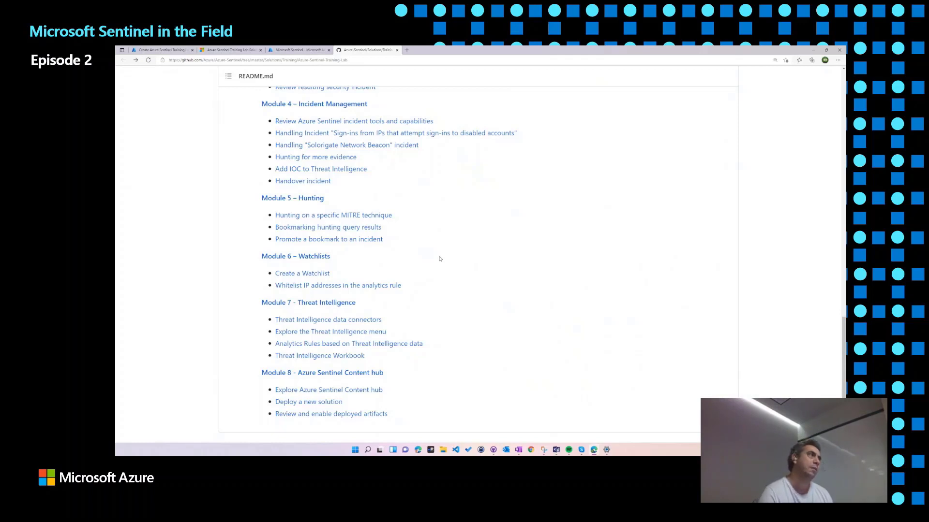
scroll(429, 240, "up", 2)
scroll(429, 242, "up", 1)
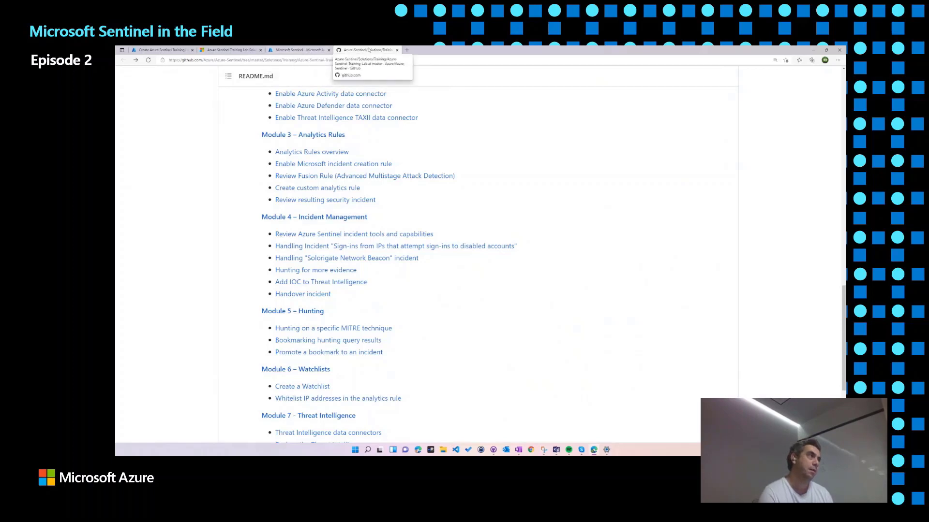
Step: Switch back to Sentinel's Incidents page with the disabled-accounts sign-in incident details
left_click(290, 50)
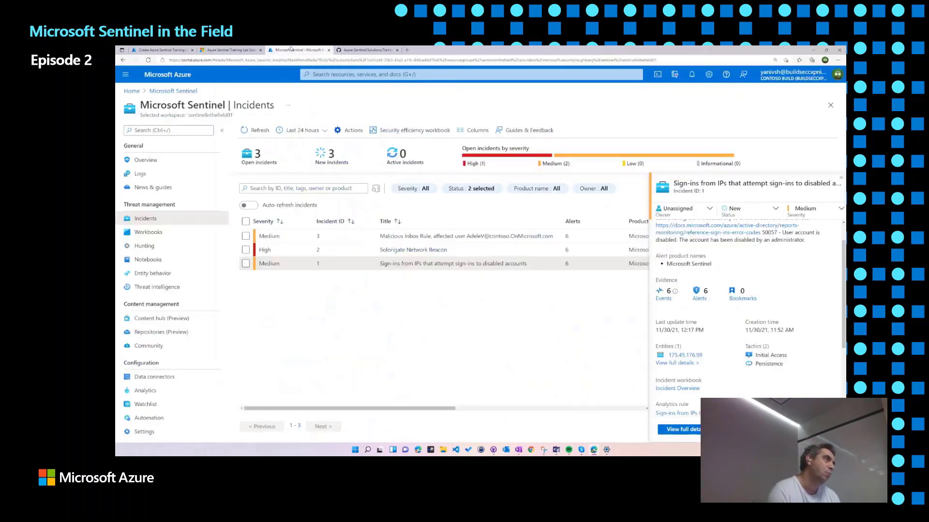